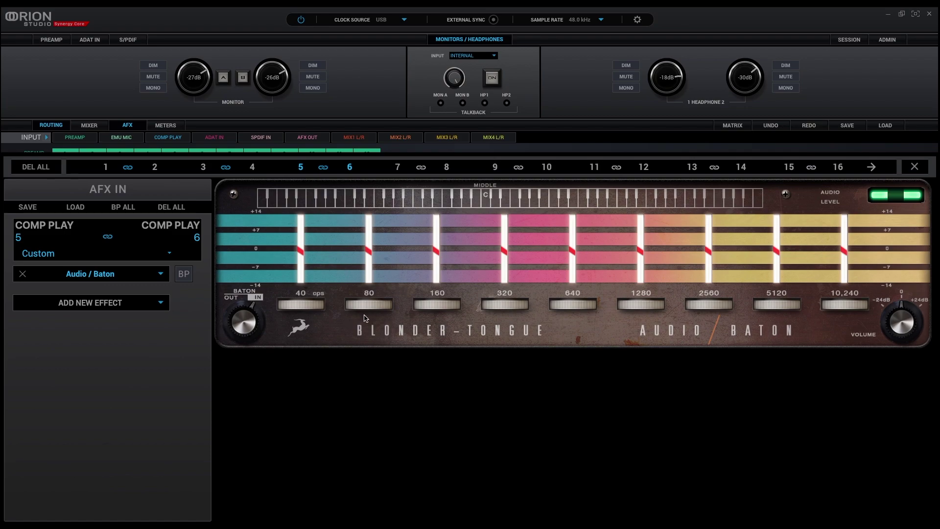
# Step: Cut the 40, 80 and 160 bands, boost the bands from 320 to 10,240, and compare the result with bypass
pyautogui.moveTo(382, 307); pyautogui.dragTo(219, 293)
pyautogui.moveTo(427, 304)
pyautogui.mouseDown()
pyautogui.moveTo(538, 313)
pyautogui.moveTo(610, 300)
pyautogui.moveTo(590, 307)
pyautogui.moveTo(701, 313)
pyautogui.moveTo(674, 314)
pyautogui.mouseUp()
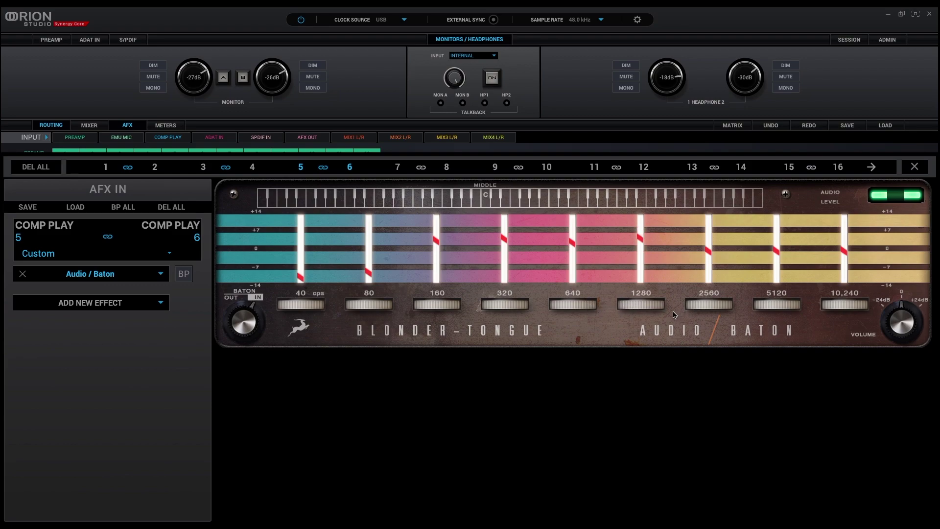
pyautogui.moveTo(448, 303); pyautogui.dragTo(388, 303)
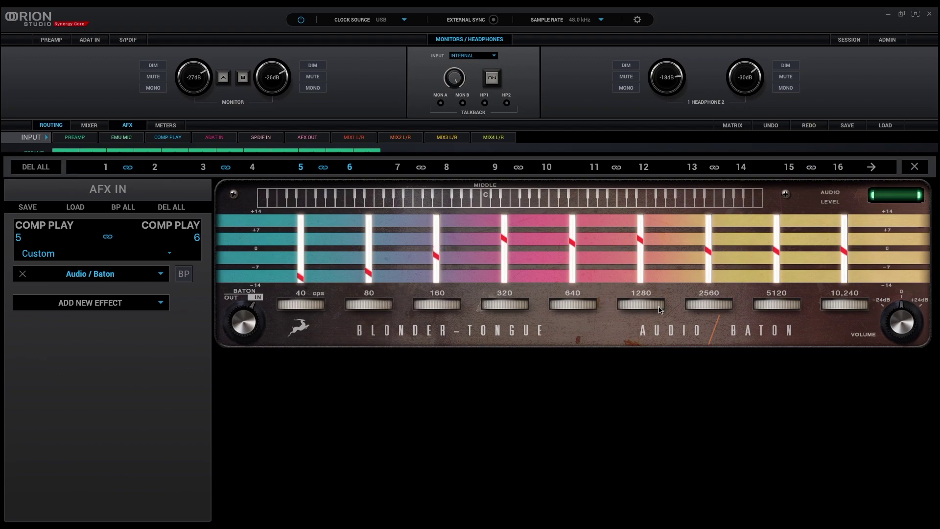
pyautogui.moveTo(704, 307); pyautogui.dragTo(883, 317)
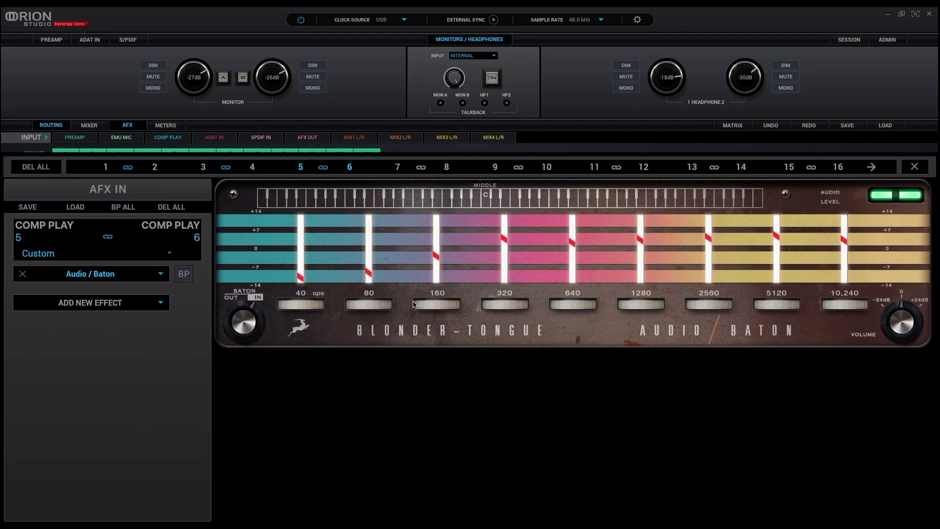
pyautogui.click(180, 276)
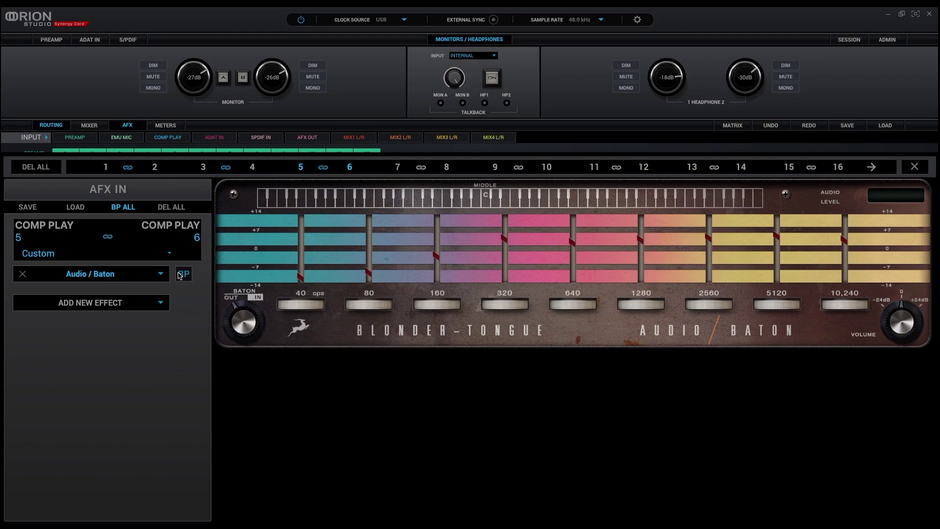
pyautogui.click(180, 276)
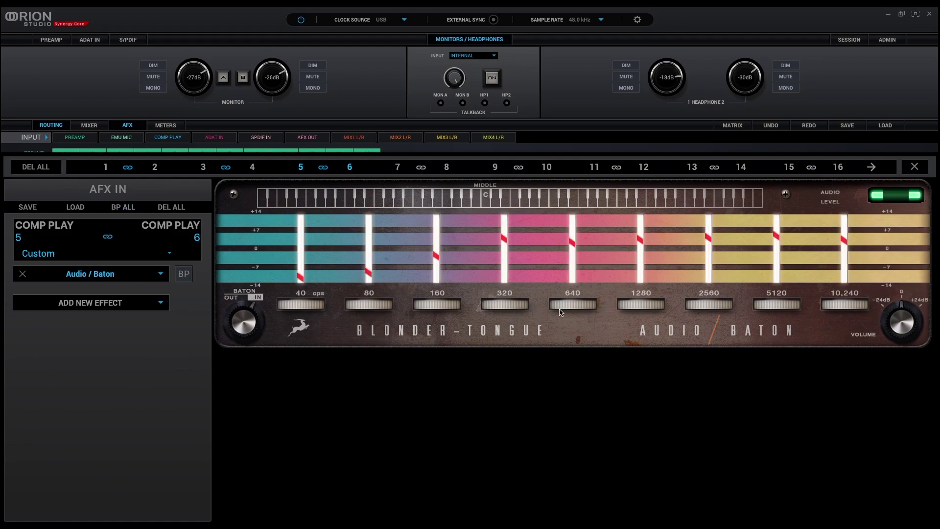
# Step: Raise the 160 and 640 bands moderately, the 5120 band to about +10 and the 1280 band to about +7
pyautogui.moveTo(567, 307); pyautogui.dragTo(584, 309)
pyautogui.moveTo(437, 309)
pyautogui.mouseDown()
pyautogui.moveTo(537, 318)
pyautogui.moveTo(320, 294)
pyautogui.moveTo(492, 318)
pyautogui.mouseUp()
pyautogui.moveTo(750, 304); pyautogui.dragTo(807, 303)
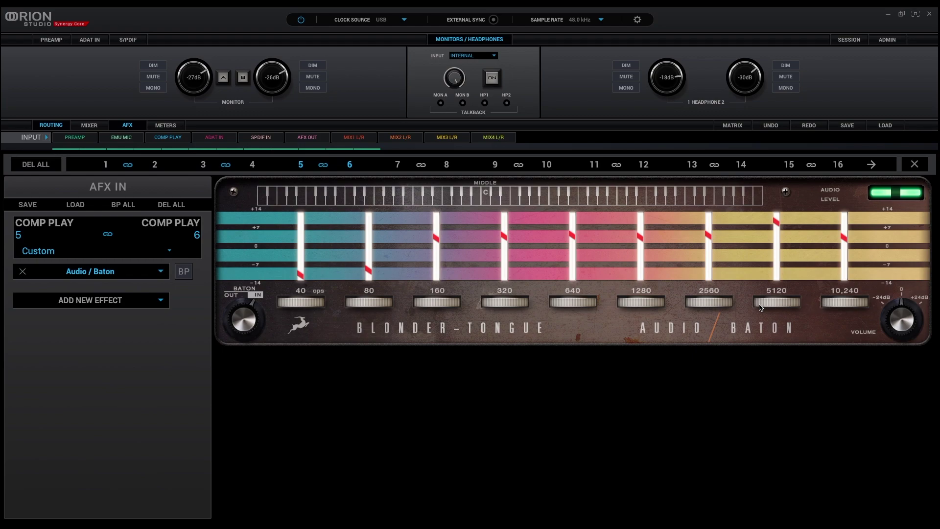
pyautogui.moveTo(698, 308)
pyautogui.mouseDown()
pyautogui.moveTo(729, 303)
pyautogui.moveTo(628, 302)
pyautogui.mouseUp()
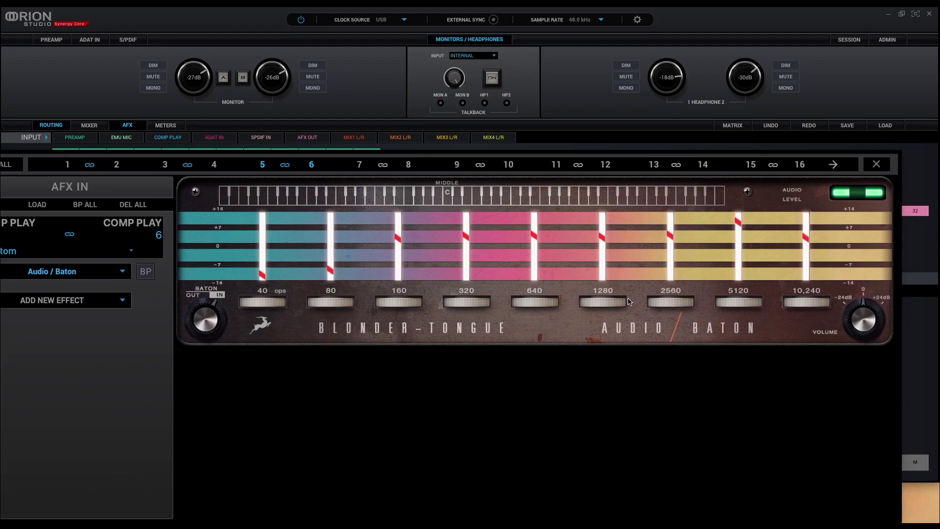
pyautogui.hscroll(-3, 629, 301)
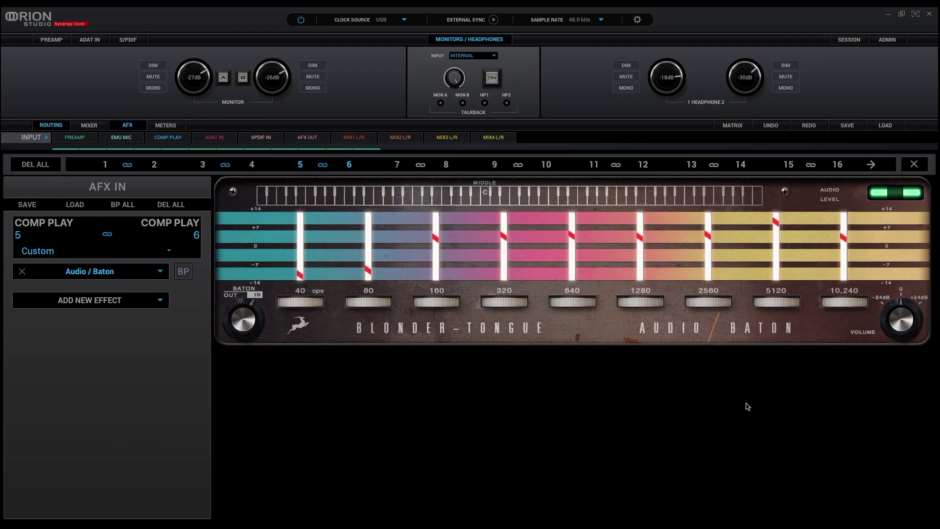
pyautogui.moveTo(650, 306)
pyautogui.mouseDown()
pyautogui.moveTo(521, 289)
pyautogui.moveTo(685, 310)
pyautogui.mouseUp()
# Step: Compare the equalized and bypassed sound by repeatedly toggling the Audio / Baton effect's bypass
pyautogui.click(184, 274)
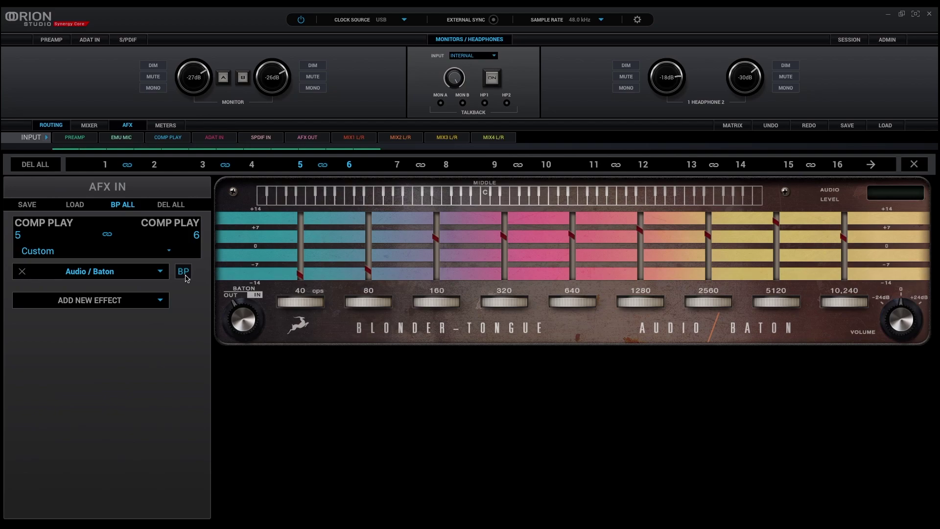
pyautogui.click(185, 275)
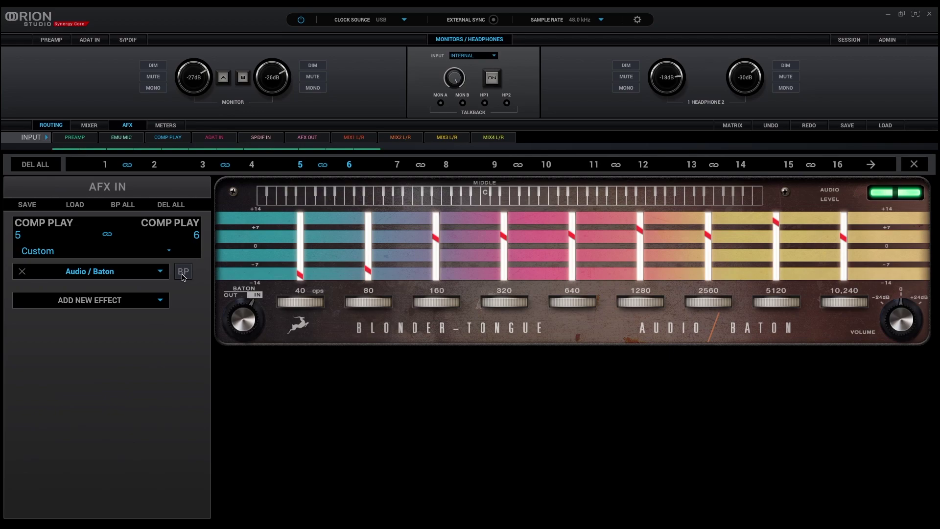
pyautogui.click(182, 274)
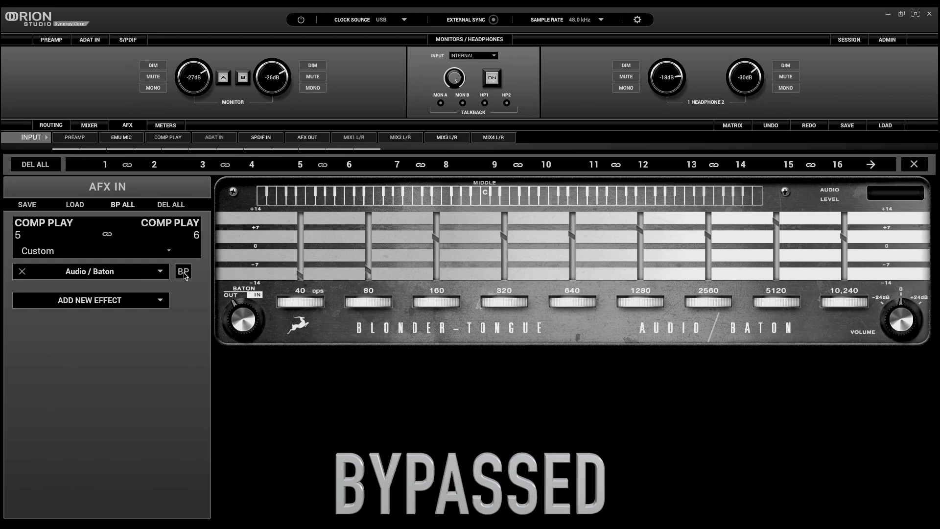
pyautogui.click(185, 276)
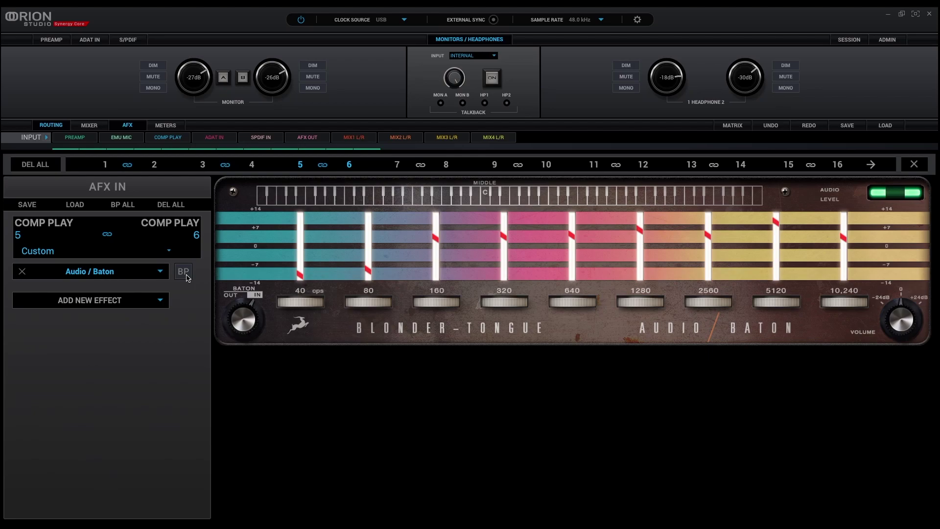
pyautogui.click(186, 275)
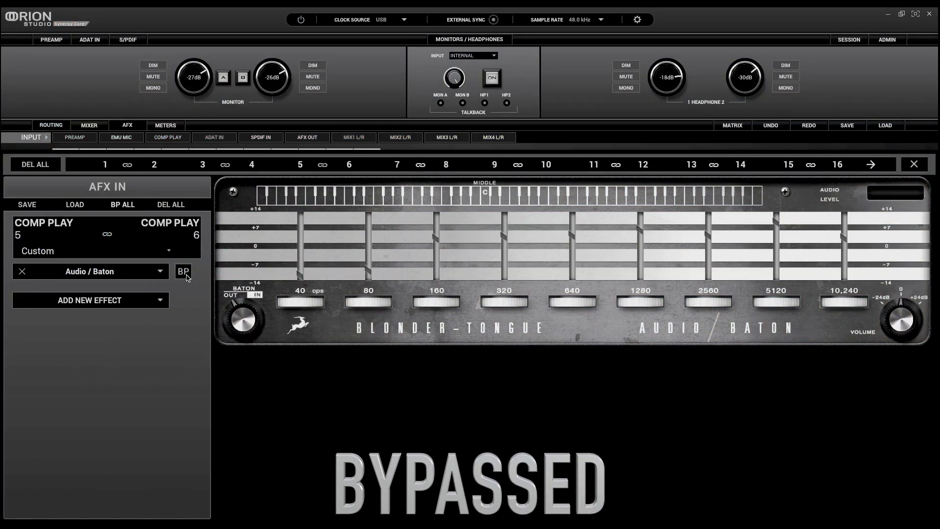
pyautogui.click(187, 276)
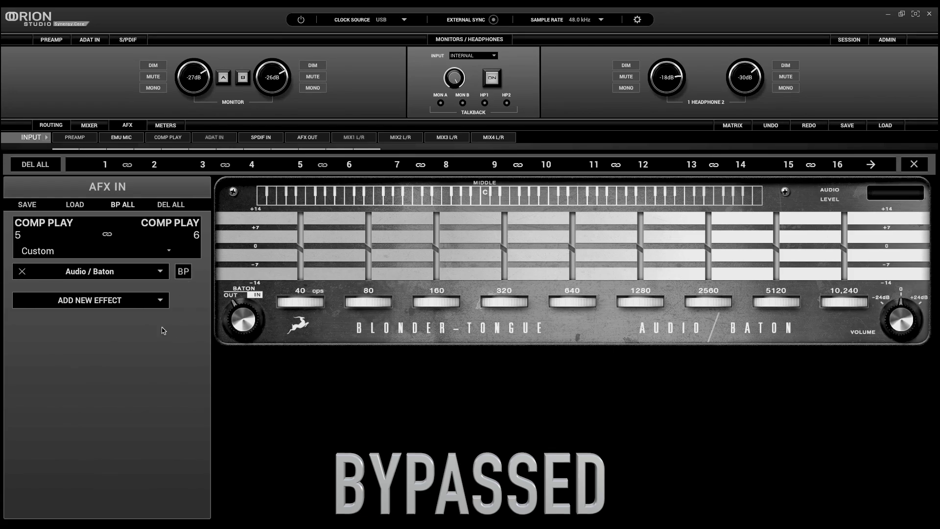
# Step: Re-enable the flat Audio / Baton, cut the 40 band to about -7 and moderately boost the 80, 160, 320 and 640 bands
pyautogui.click(182, 275)
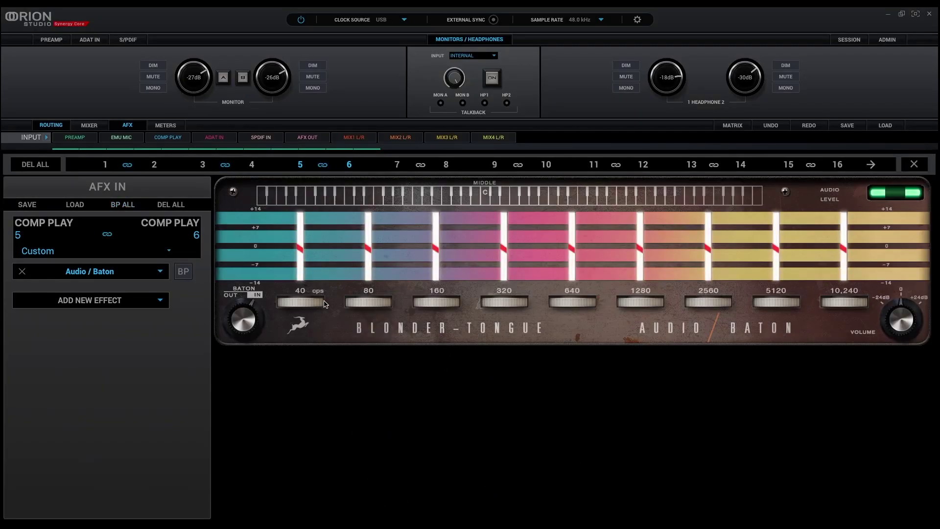
pyautogui.moveTo(362, 304)
pyautogui.mouseDown()
pyautogui.moveTo(401, 306)
pyautogui.moveTo(384, 306)
pyautogui.mouseUp()
pyautogui.moveTo(325, 307); pyautogui.dragTo(313, 308)
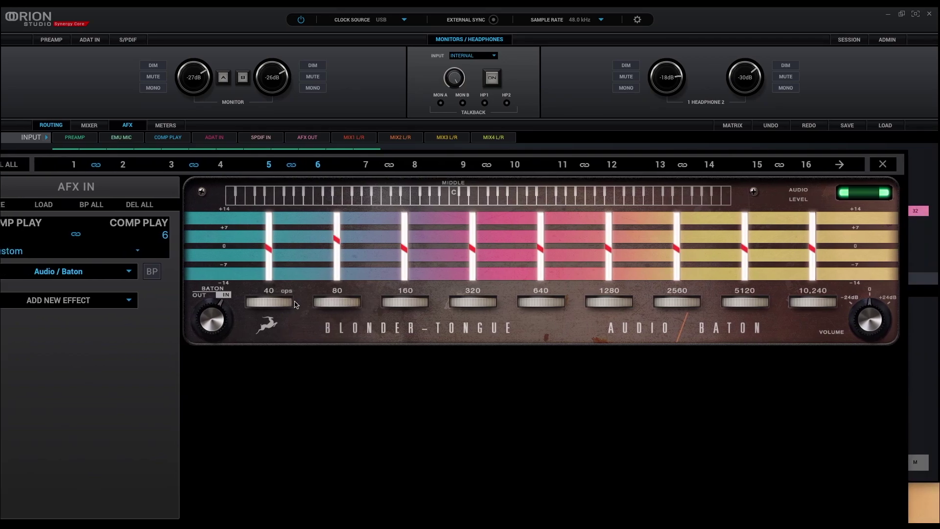
pyautogui.doubleClick(374, 302)
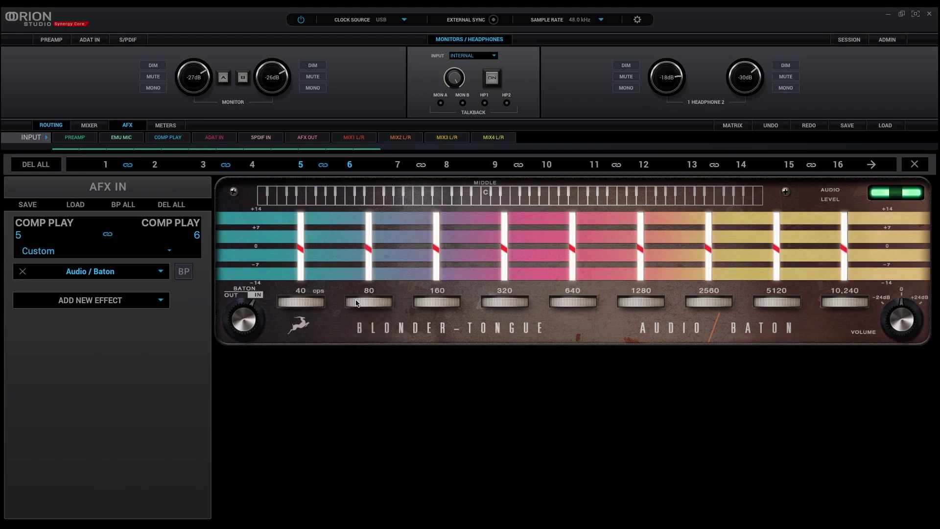
pyautogui.moveTo(356, 304); pyautogui.dragTo(401, 306)
pyautogui.moveTo(295, 306); pyautogui.dragTo(253, 302)
pyautogui.moveTo(429, 304)
pyautogui.mouseDown()
pyautogui.moveTo(583, 321)
pyautogui.moveTo(504, 313)
pyautogui.moveTo(621, 306)
pyautogui.moveTo(610, 312)
pyautogui.mouseUp()
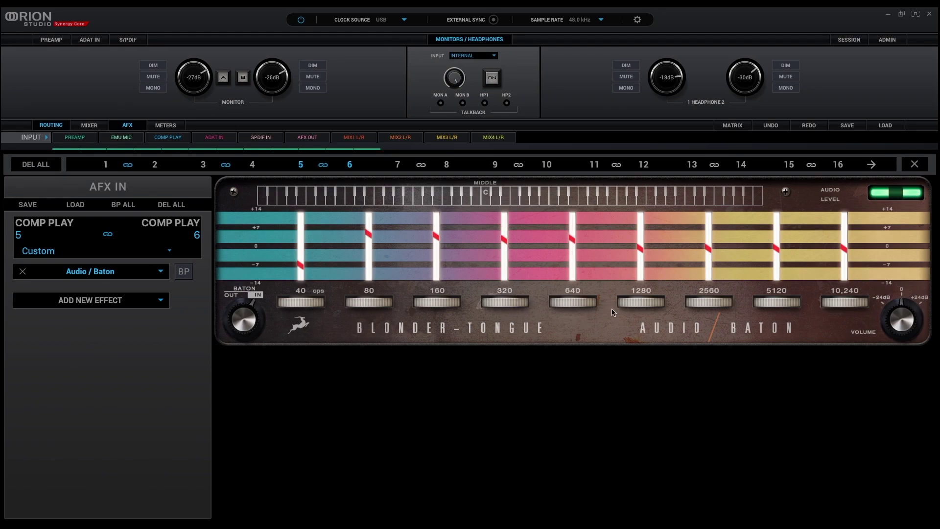
# Step: Boost the 1280, 2560 and 10,240 bands by about 3 to 5 and cut the 5120 band slightly
pyautogui.moveTo(839, 301); pyautogui.dragTo(880, 299)
pyautogui.moveTo(798, 306)
pyautogui.mouseDown()
pyautogui.moveTo(855, 302)
pyautogui.moveTo(749, 298)
pyautogui.moveTo(758, 298)
pyautogui.mouseUp()
pyautogui.moveTo(659, 303); pyautogui.dragTo(709, 303)
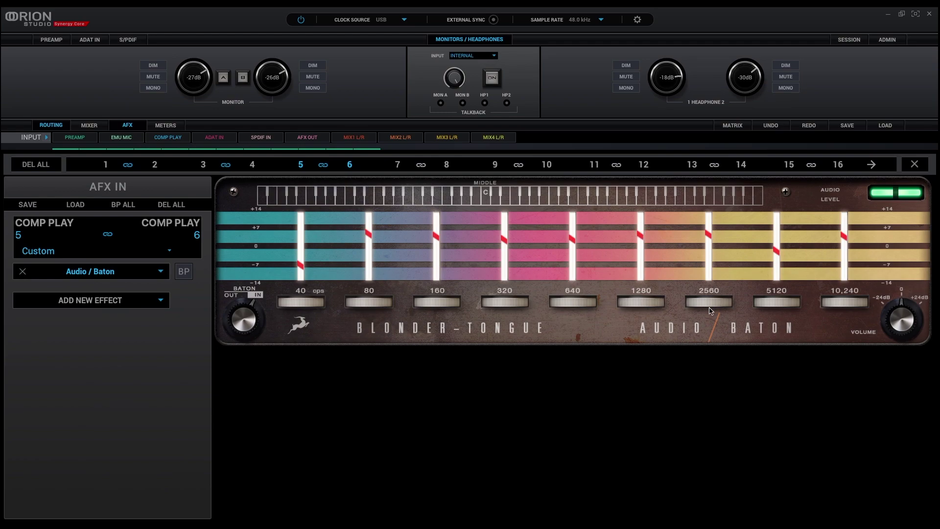
pyautogui.moveTo(833, 300); pyautogui.dragTo(815, 304)
# Step: Compare the new curve with bypass several times, cutting the 80 band to about -7 between comparisons
pyautogui.click(184, 272)
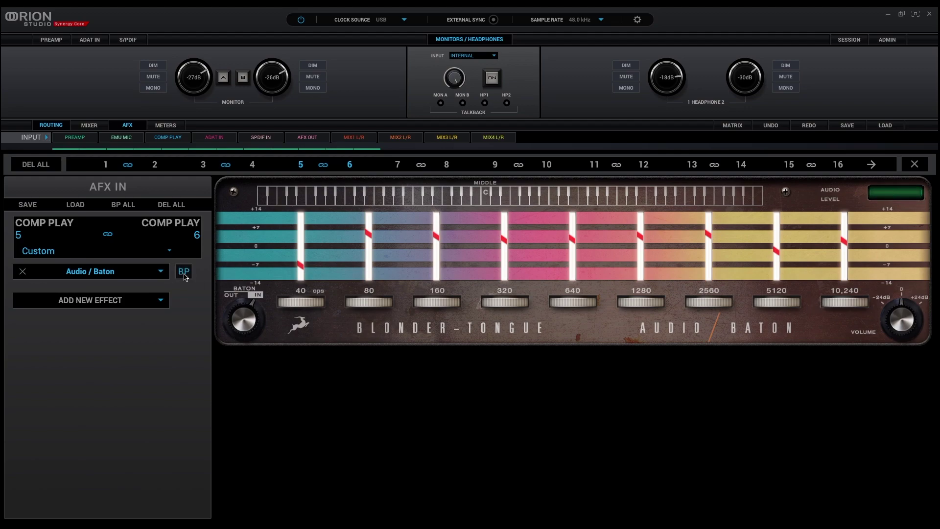
pyautogui.click(184, 273)
pyautogui.click(184, 273)
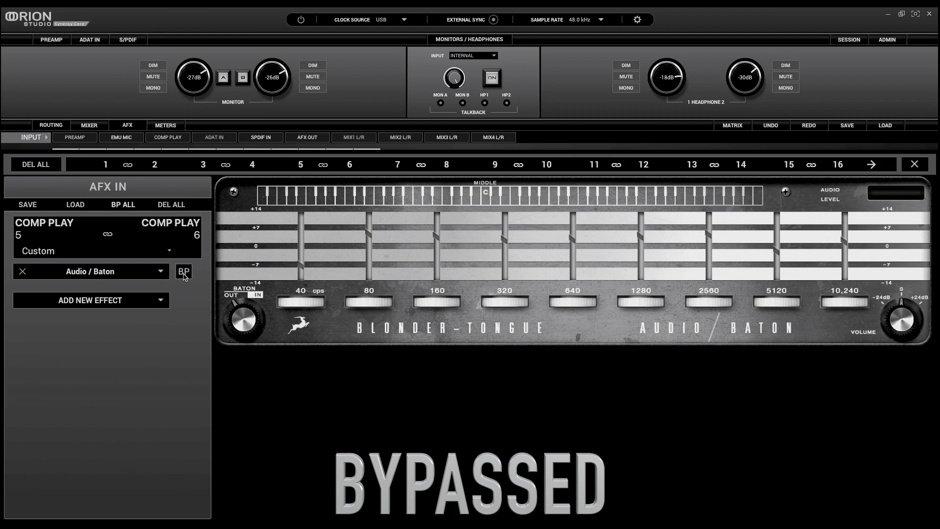
pyautogui.click(184, 273)
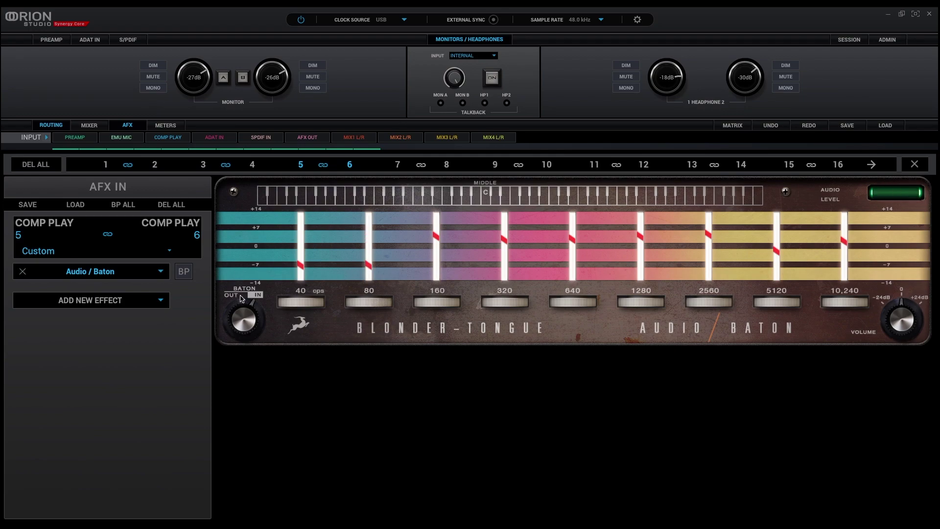
pyautogui.click(183, 273)
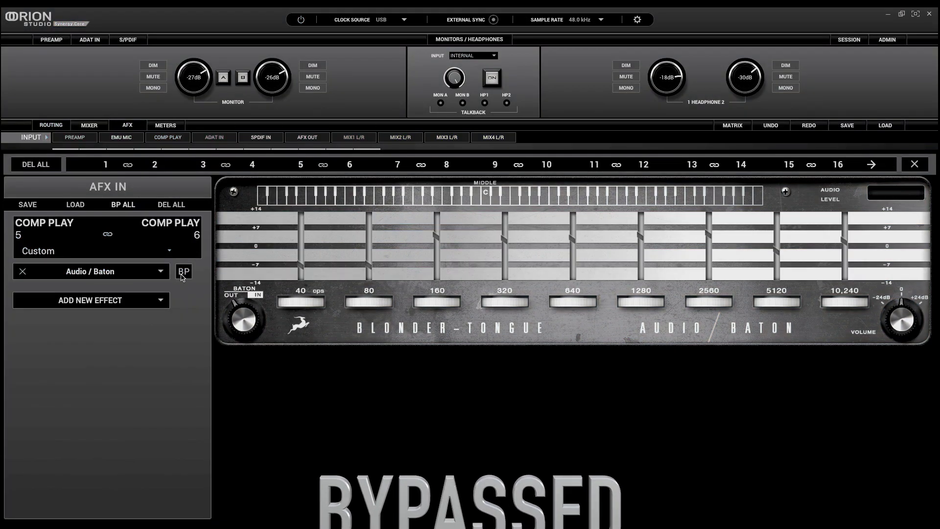
pyautogui.click(184, 272)
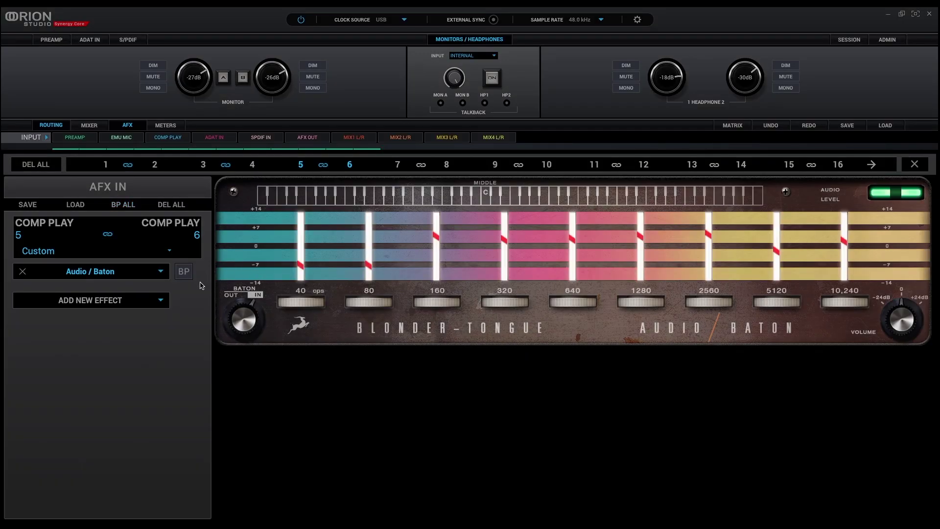
pyautogui.click(185, 273)
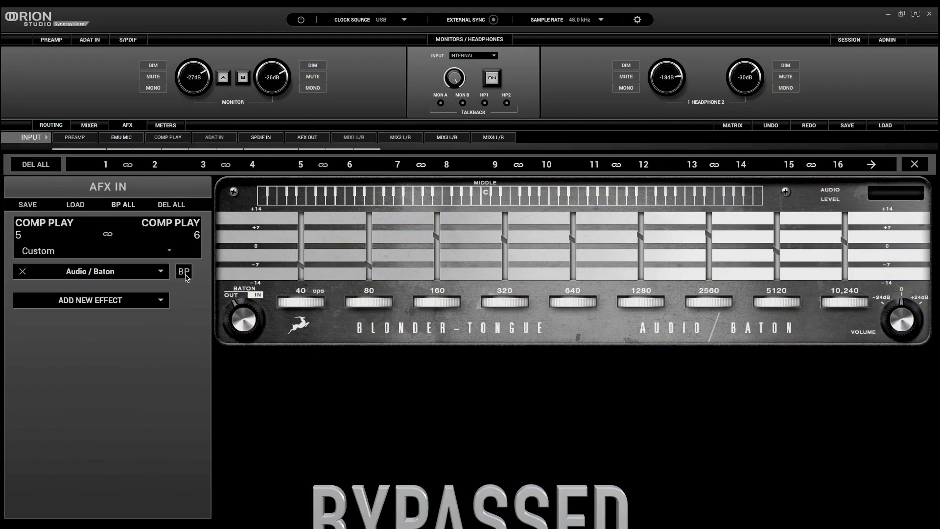
pyautogui.click(185, 275)
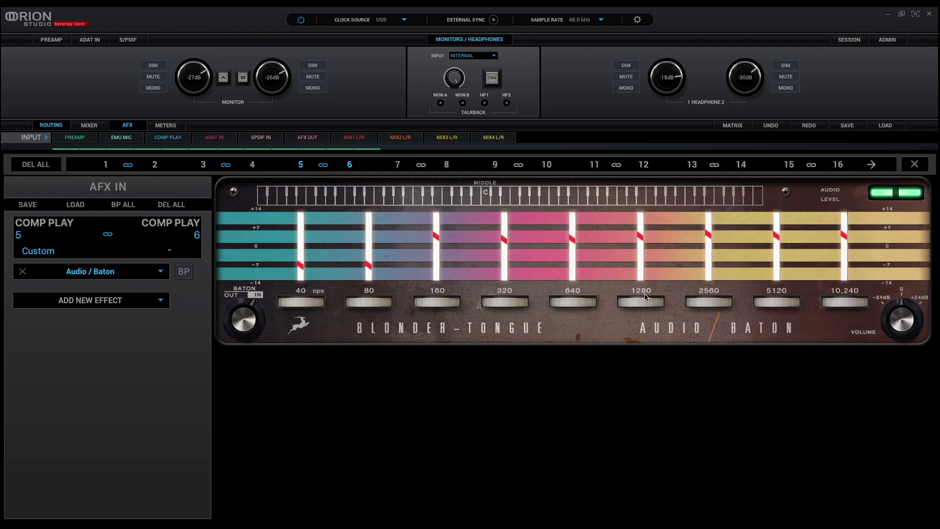
# Step: Raise the 320 band to about +7, lower 640 to 0 and 1280 to about +2, and compare with bypass
pyautogui.moveTo(648, 303); pyautogui.dragTo(551, 313)
pyautogui.click(184, 272)
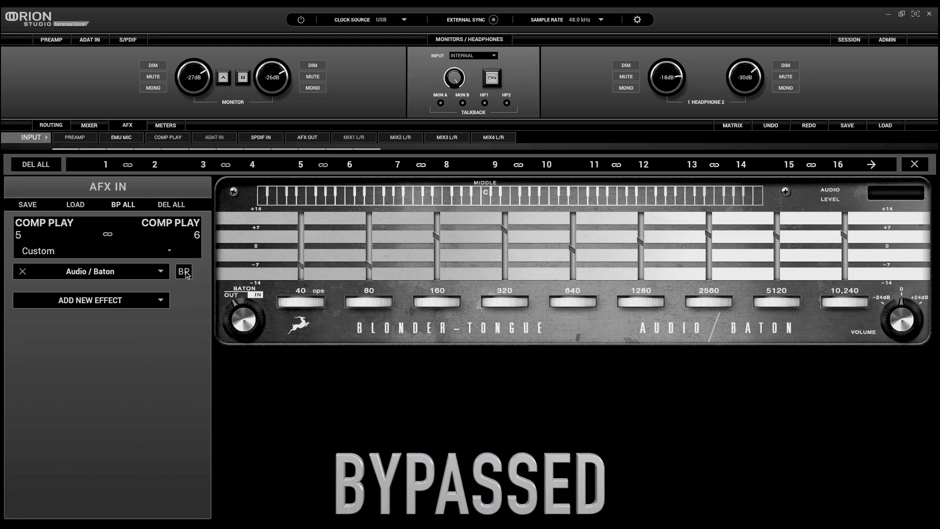
pyautogui.click(184, 271)
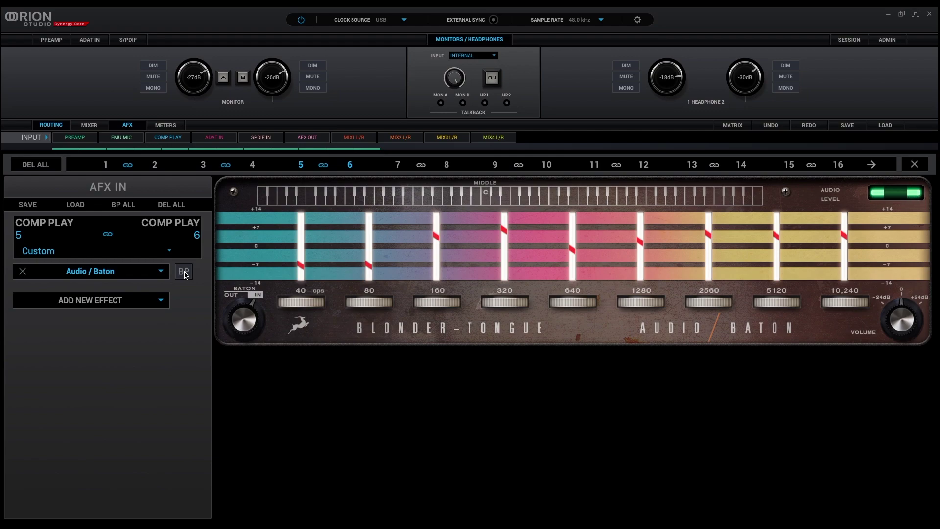
pyautogui.click(184, 272)
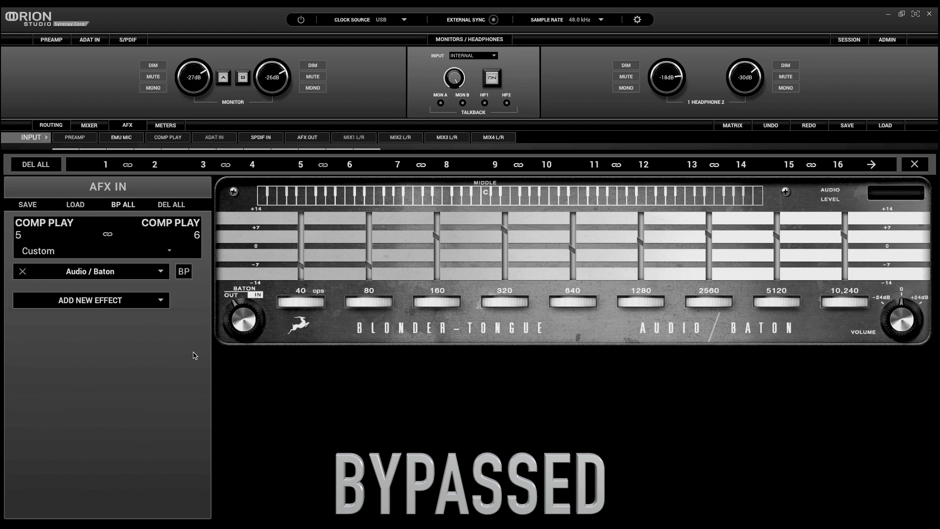
pyautogui.click(184, 274)
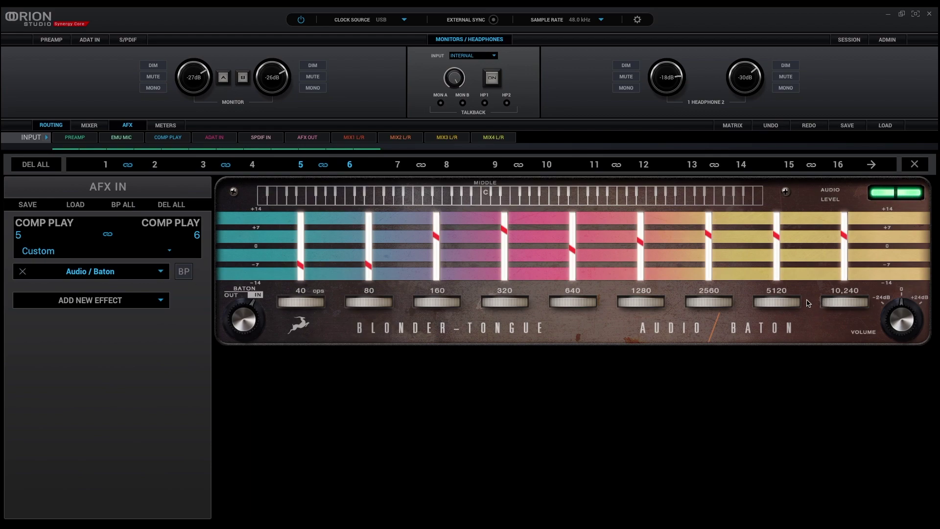
# Step: Raise the 5120 band slightly to about +6 and check the curve against the bypassed sound
pyautogui.moveTo(792, 300)
pyautogui.mouseDown()
pyautogui.moveTo(864, 301)
pyautogui.moveTo(836, 300)
pyautogui.mouseUp()
pyautogui.scroll(-1, 776, 307)
pyautogui.click(182, 273)
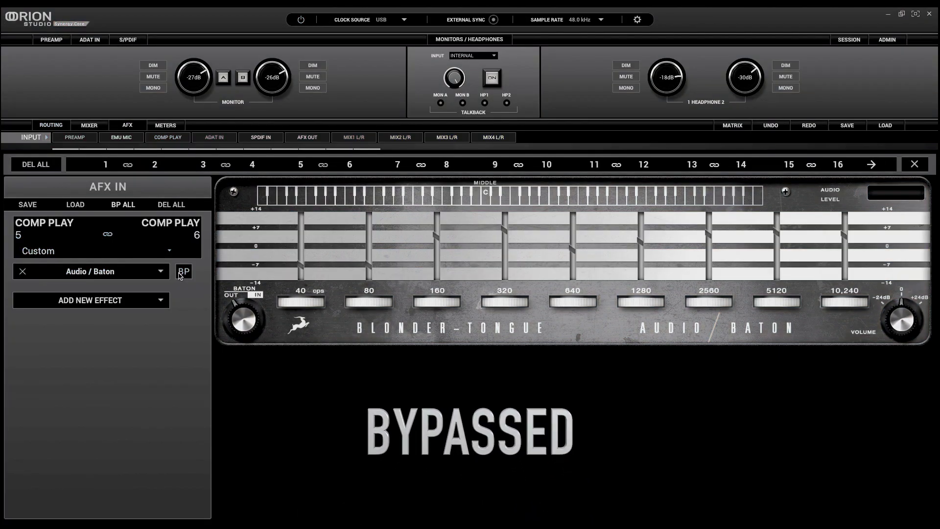
pyautogui.click(182, 272)
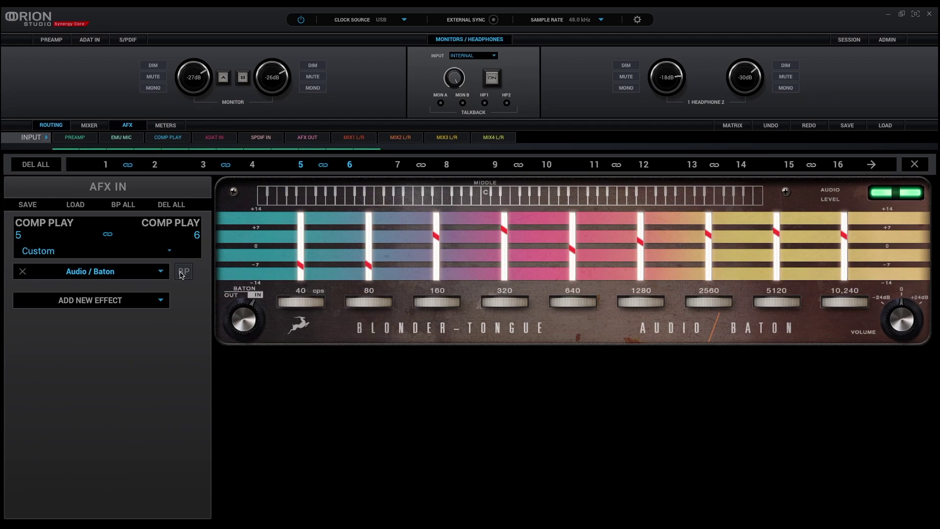
pyautogui.click(182, 273)
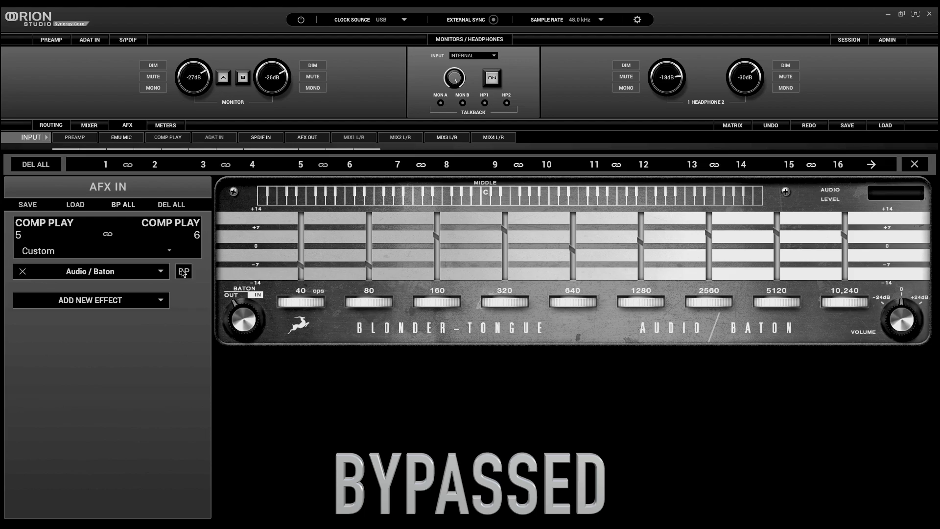
pyautogui.click(182, 272)
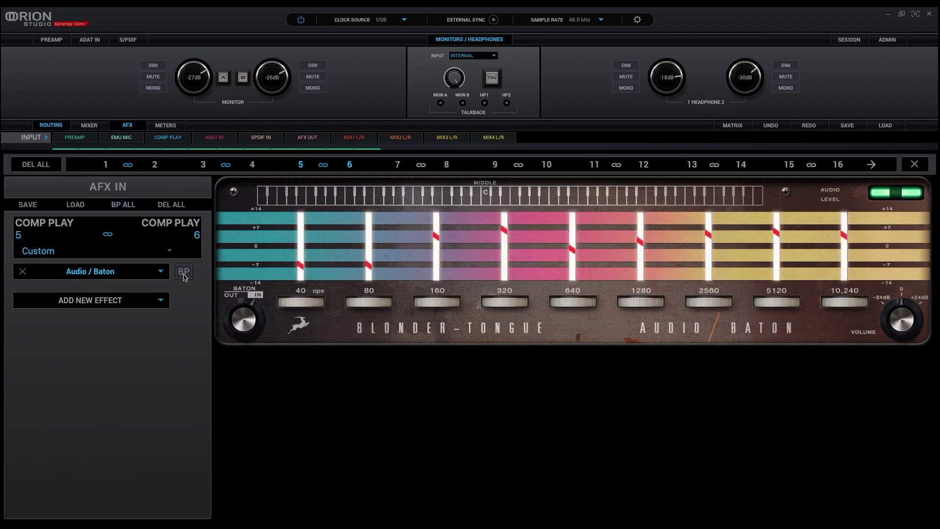
pyautogui.click(184, 273)
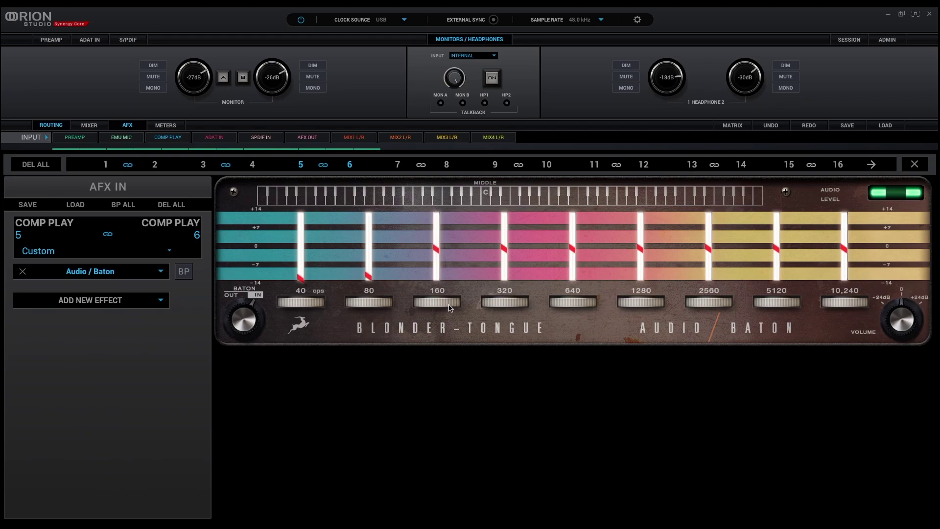
# Step: Lower the 160 band to about -4 and the 320 band to slightly below 0
pyautogui.moveTo(448, 307); pyautogui.dragTo(413, 303)
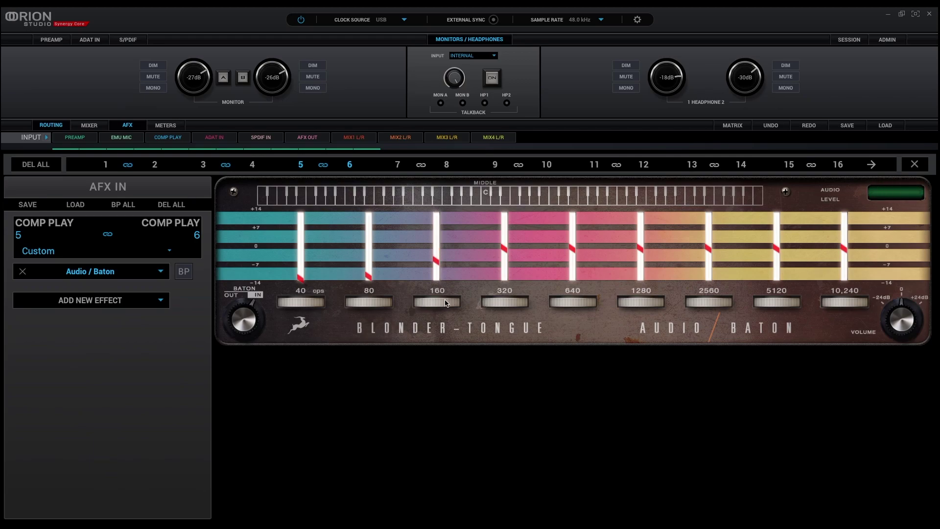
pyautogui.moveTo(491, 304)
pyautogui.mouseDown()
pyautogui.moveTo(535, 306)
pyautogui.moveTo(474, 306)
pyautogui.mouseUp()
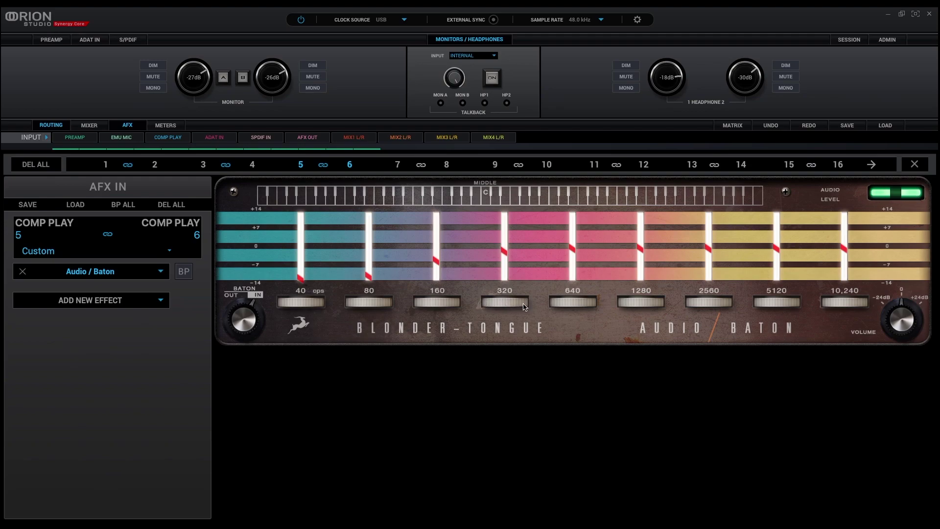